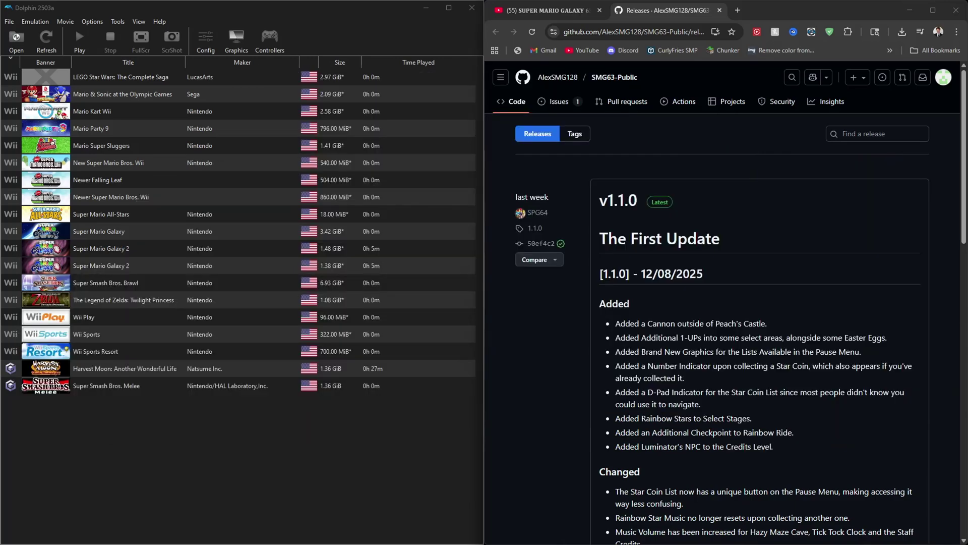
# Step: Focus the Dolphin game library and bring up Super Mario Galaxy 2's options
pyautogui.click(85, 493)
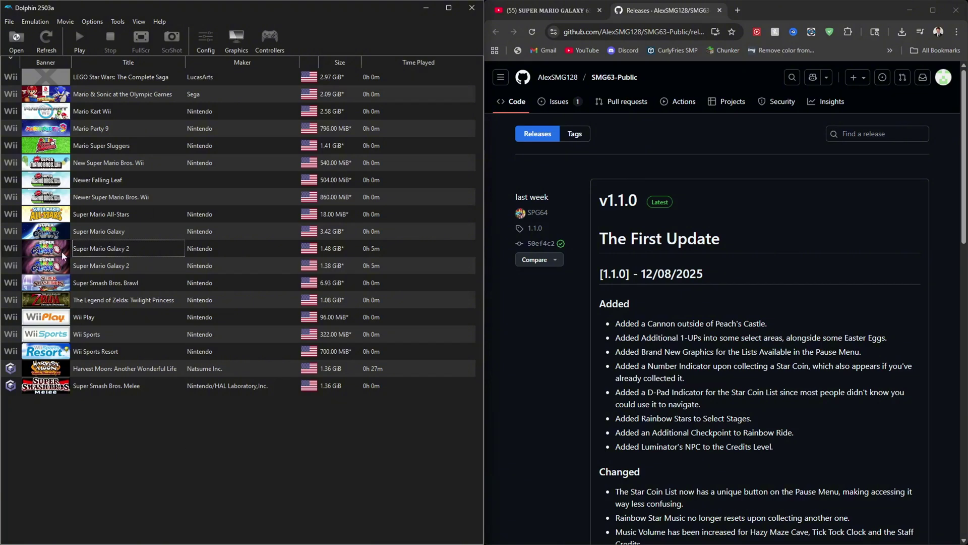
pyautogui.click(115, 249)
# Step: Open Super Mario Galaxy 2's Riivolution patch settings and check the XML folder path
pyautogui.rightClick(128, 253)
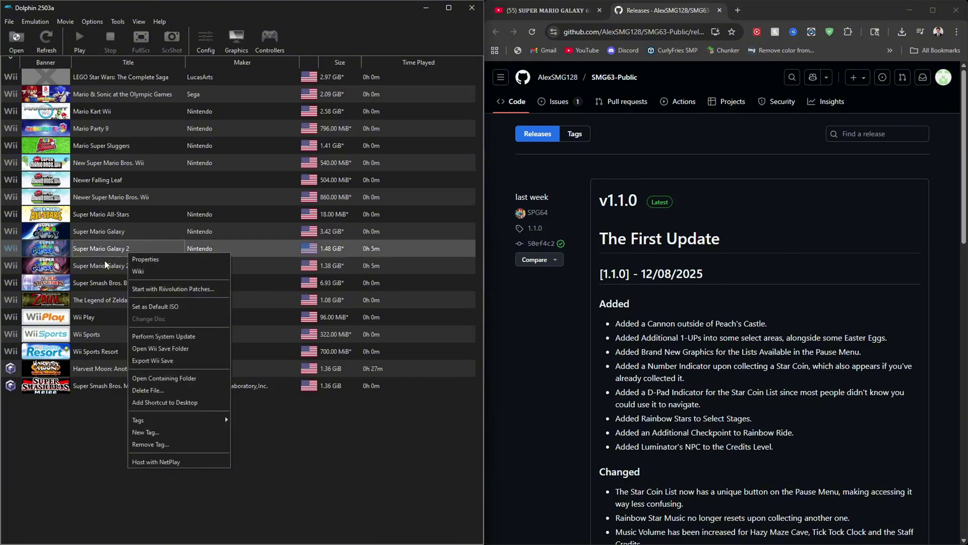
pyautogui.click(172, 289)
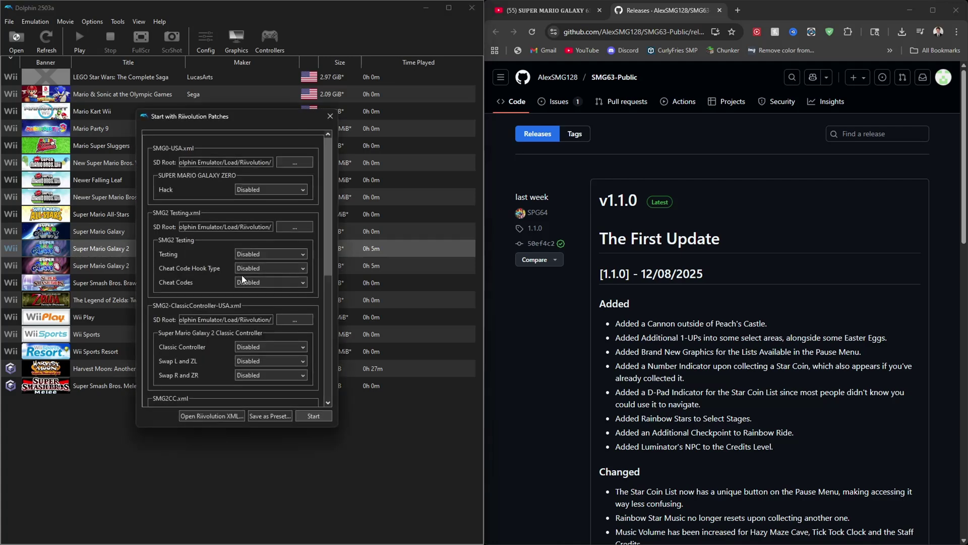
pyautogui.click(209, 416)
pyautogui.scroll(-3, 219, 214)
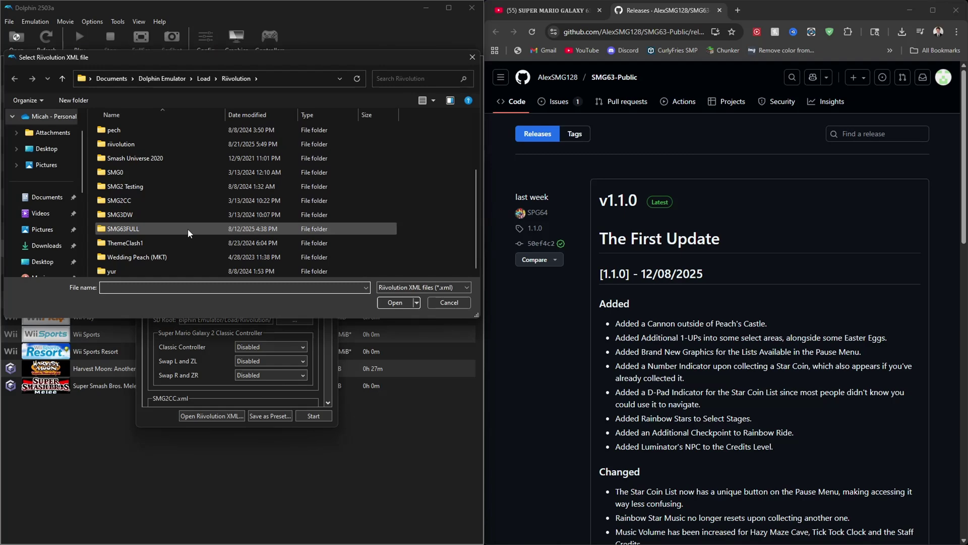
pyautogui.scroll(3, 219, 214)
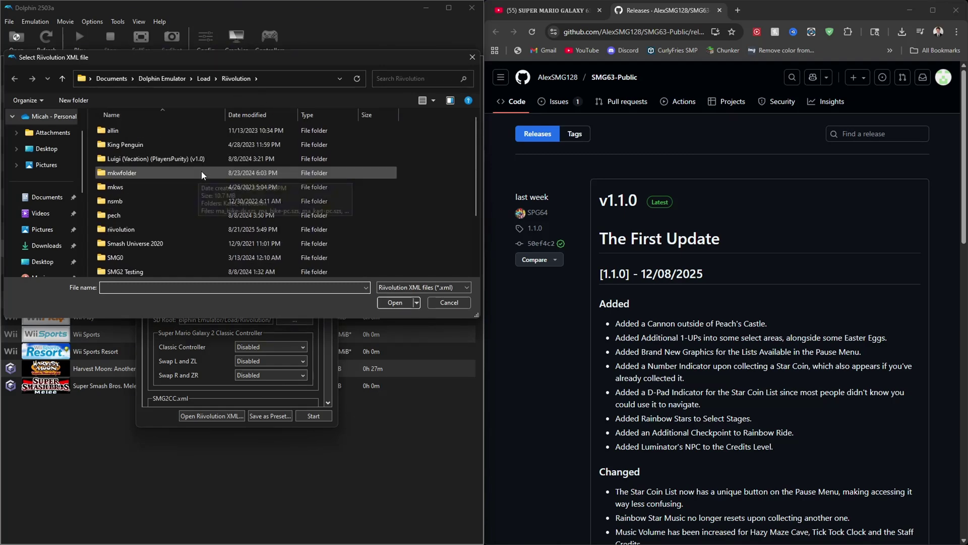
pyautogui.rightClick(235, 79)
pyautogui.click(161, 183)
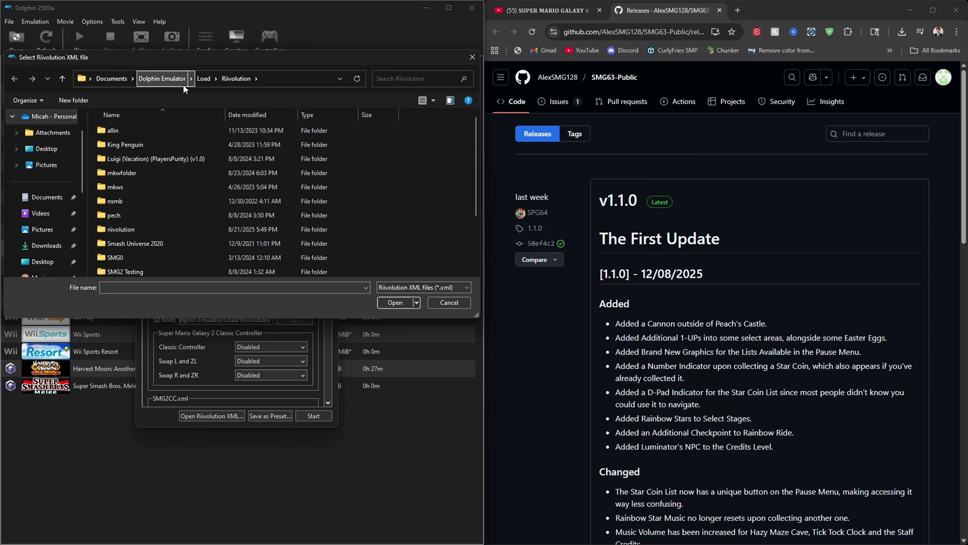
pyautogui.click(470, 59)
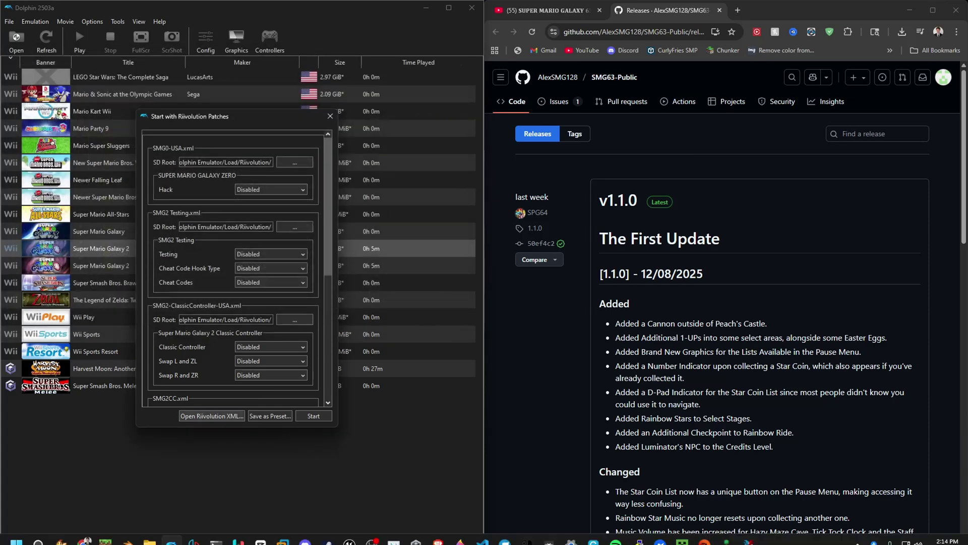
# Step: Browse File Explorer to Documents > Dolphin Emulator > Load > Riivolution
pyautogui.click(150, 539)
pyautogui.click(347, 310)
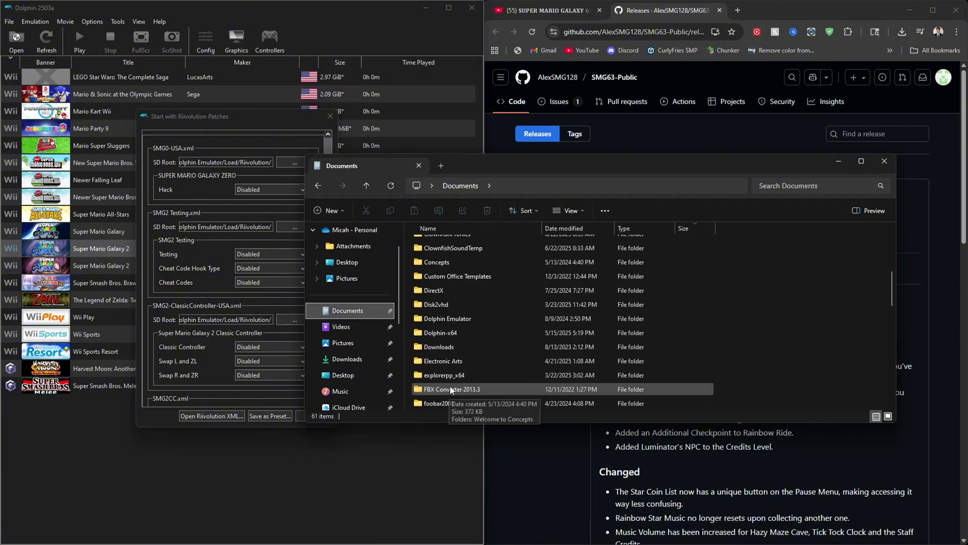
pyautogui.scroll(-4, 449, 393)
pyautogui.doubleClick(447, 276)
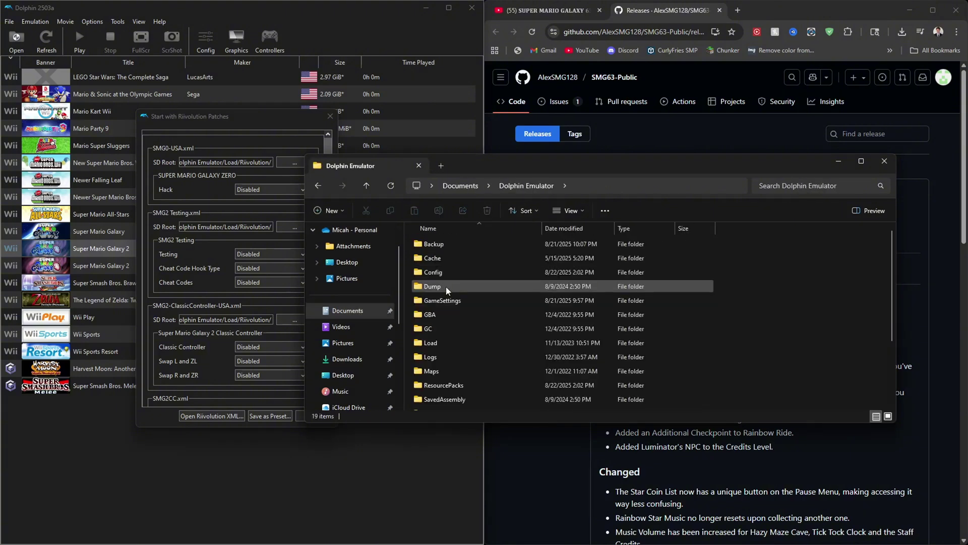
pyautogui.doubleClick(447, 305)
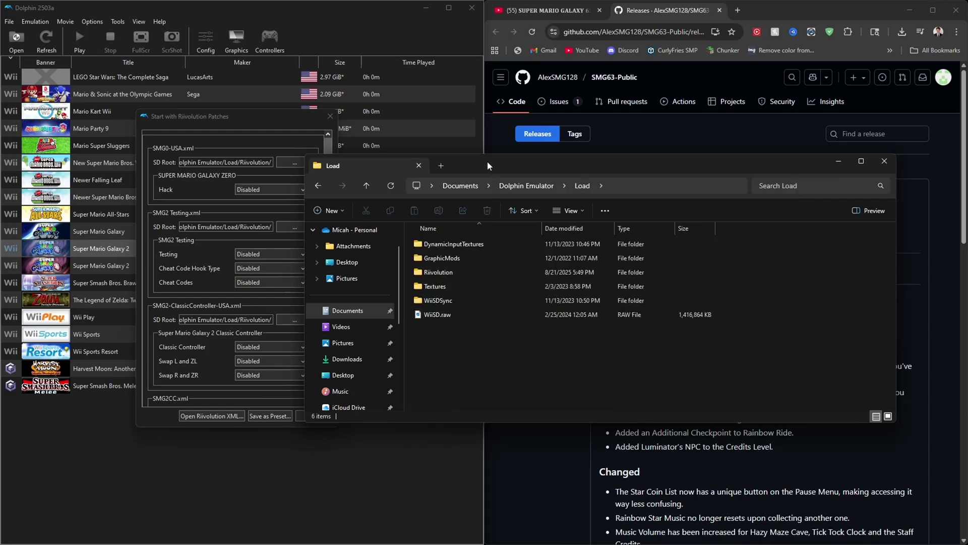
pyautogui.moveTo(487, 161); pyautogui.dragTo(185, 201)
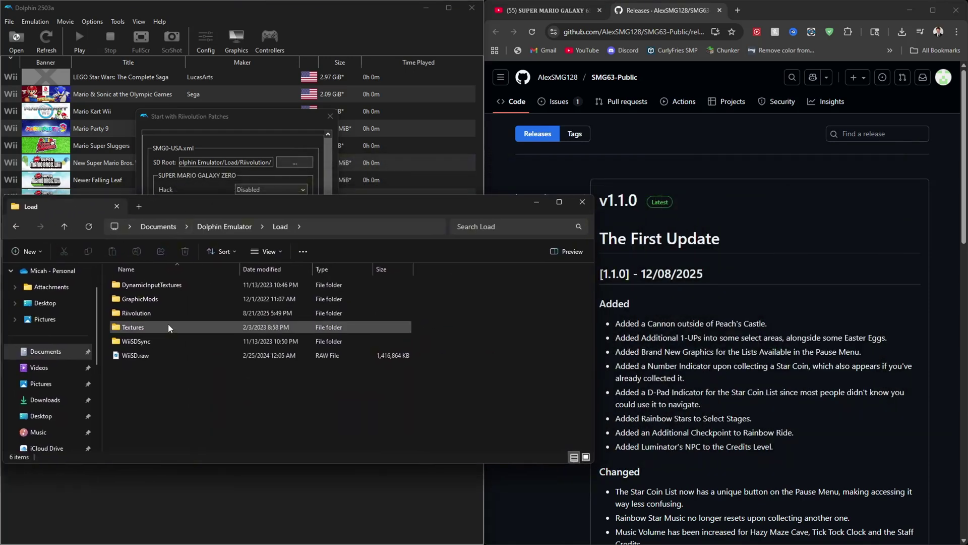
pyautogui.doubleClick(136, 312)
pyautogui.scroll(-3, 171, 398)
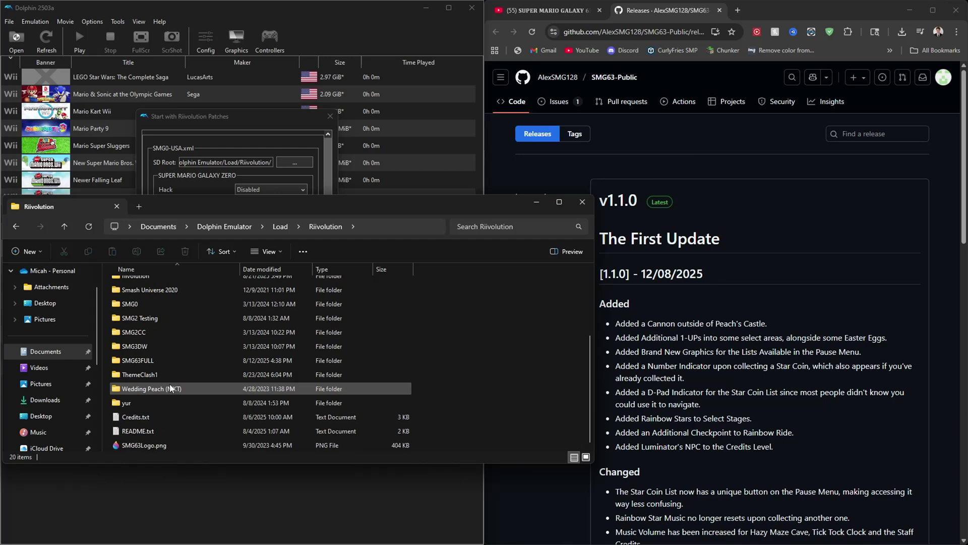
pyautogui.scroll(3, 170, 378)
pyautogui.click(673, 184)
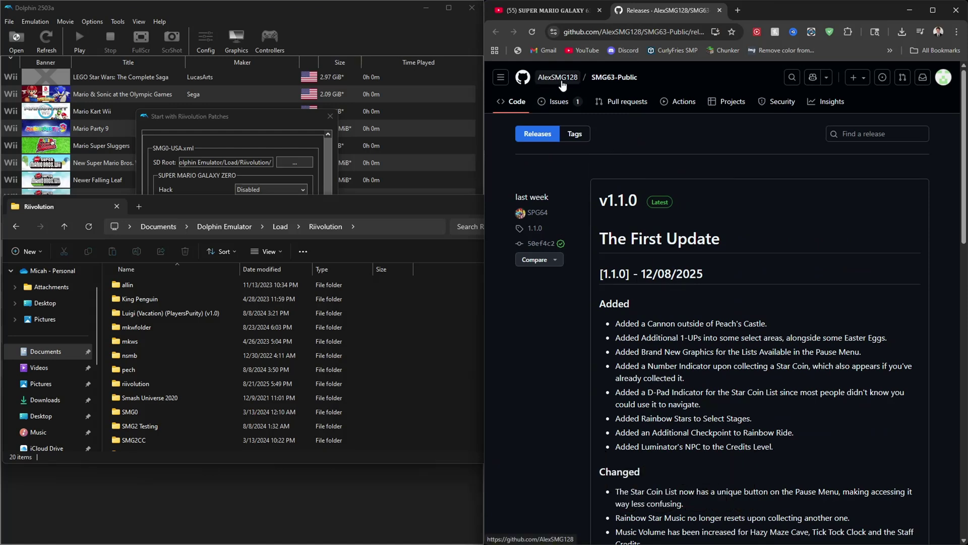
pyautogui.scroll(-3, 674, 213)
pyautogui.scroll(-3, 681, 221)
pyautogui.scroll(-3, 681, 265)
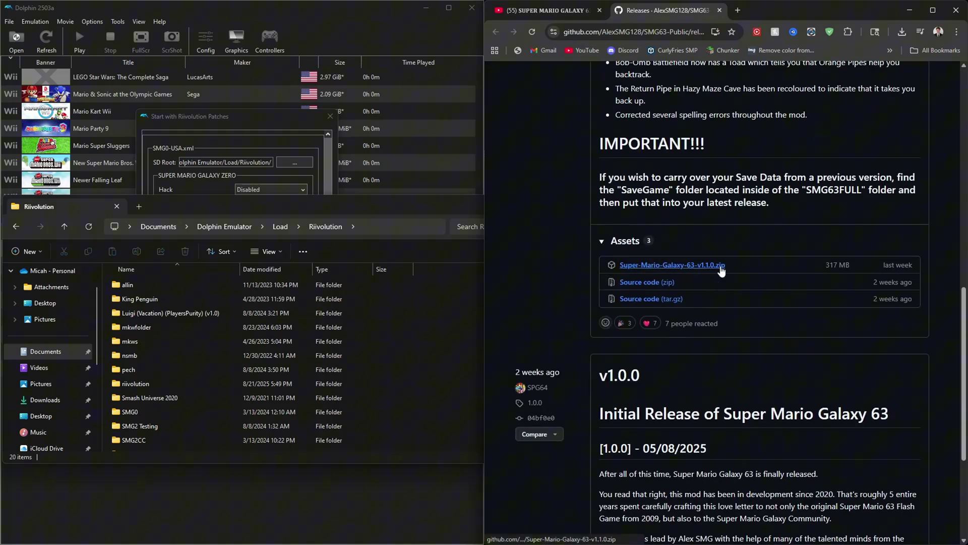
# Step: Download Super-Mario-Galaxy-63-v1.1.0.zip from GitHub and extract it into Downloads
pyautogui.click(703, 265)
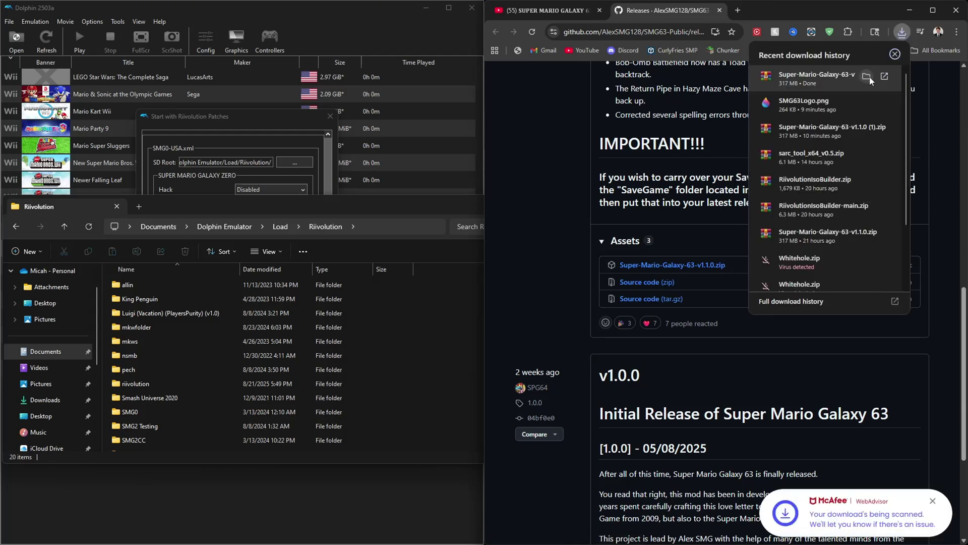
pyautogui.click(869, 77)
pyautogui.moveTo(361, 224); pyautogui.dragTo(674, 194)
pyautogui.rightClick(530, 290)
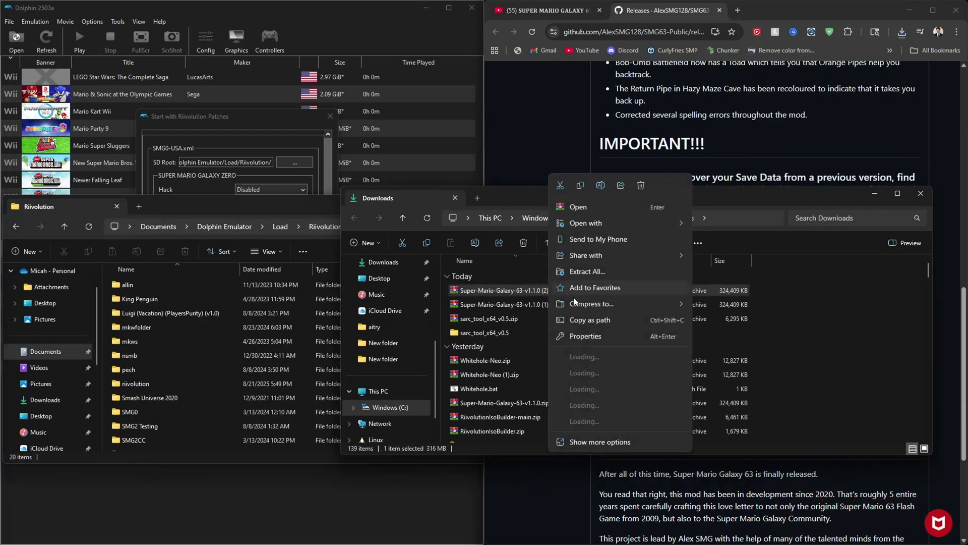
pyautogui.click(589, 272)
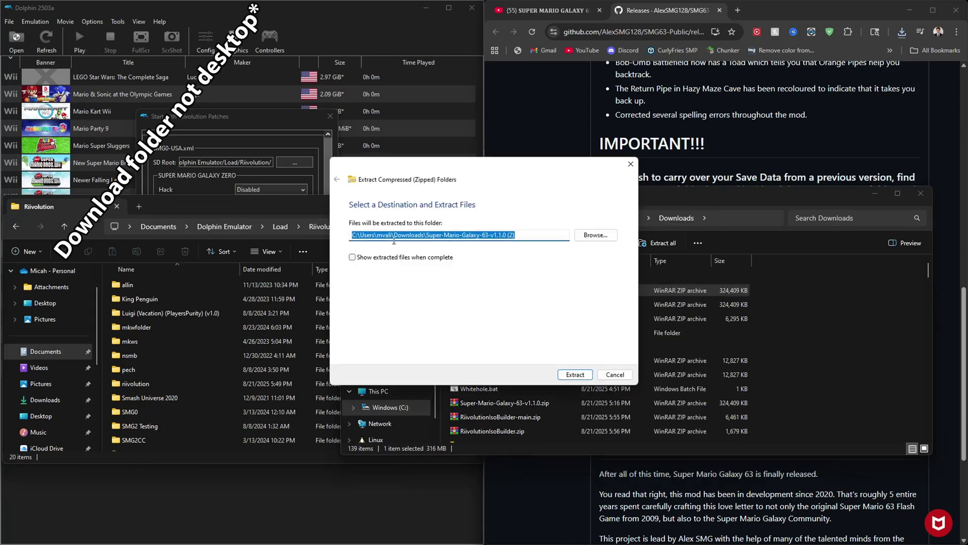
pyautogui.click(575, 374)
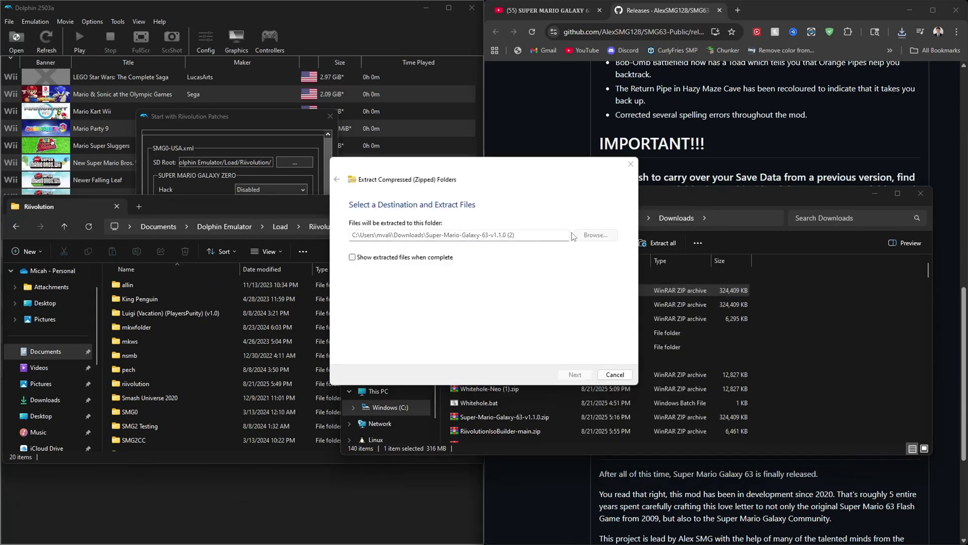
# Step: Paste the five extracted Super Mario Galaxy 63 items into the Riivolution folder
pyautogui.doubleClick(556, 345)
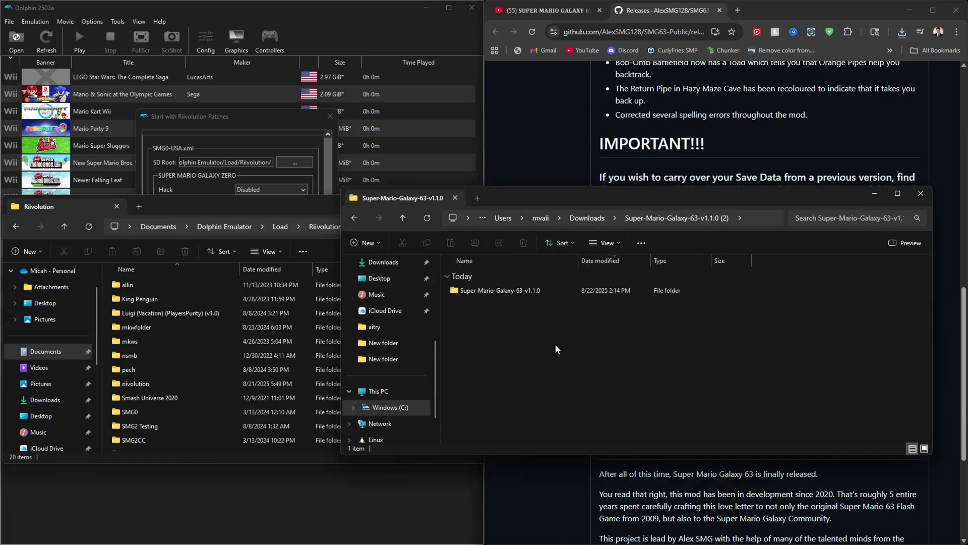
pyautogui.doubleClick(489, 290)
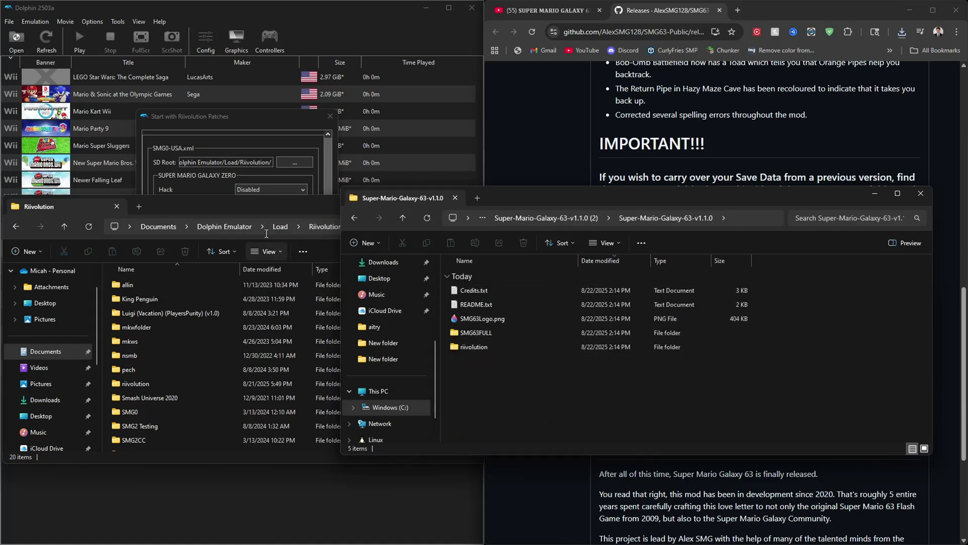
pyautogui.moveTo(523, 393); pyautogui.dragTo(520, 271)
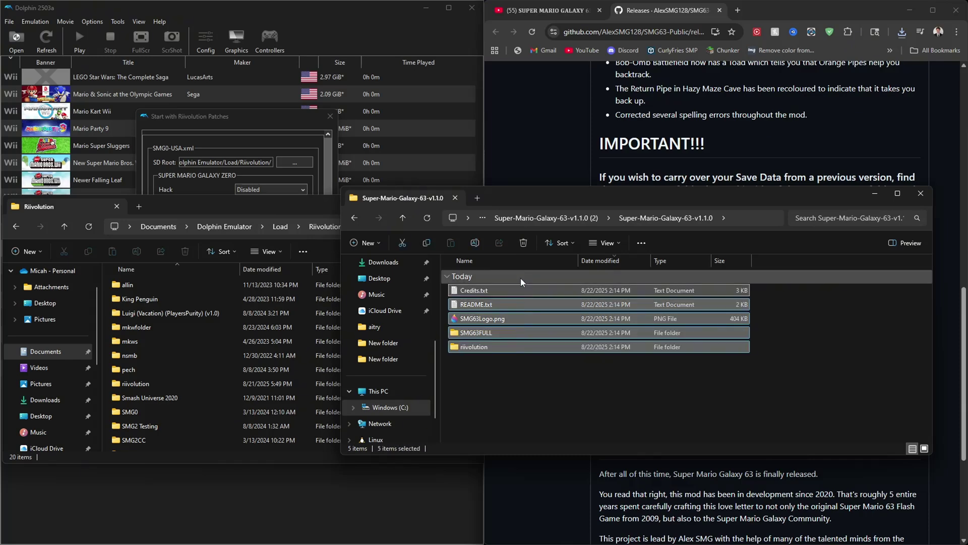
pyautogui.click(559, 405)
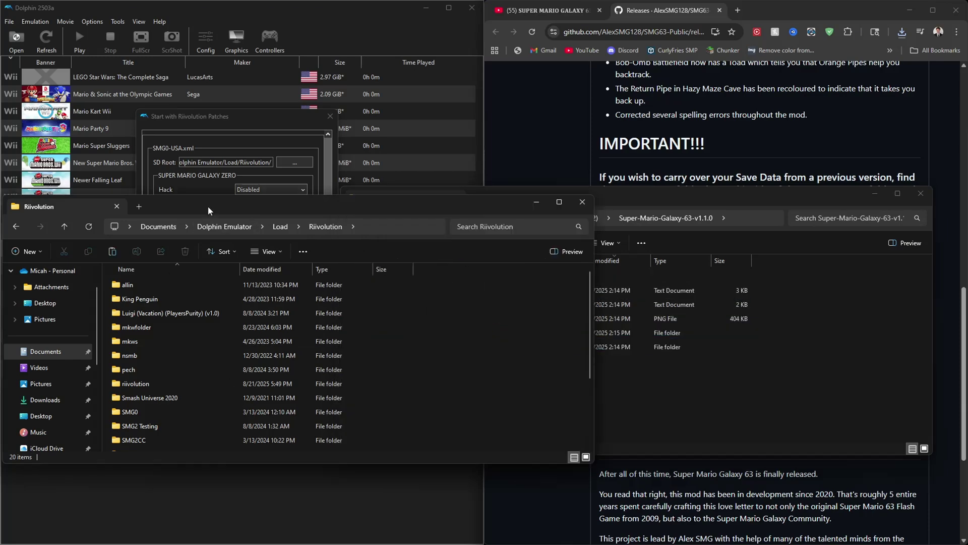
pyautogui.moveTo(209, 206); pyautogui.dragTo(355, 244)
pyautogui.doubleClick(355, 245)
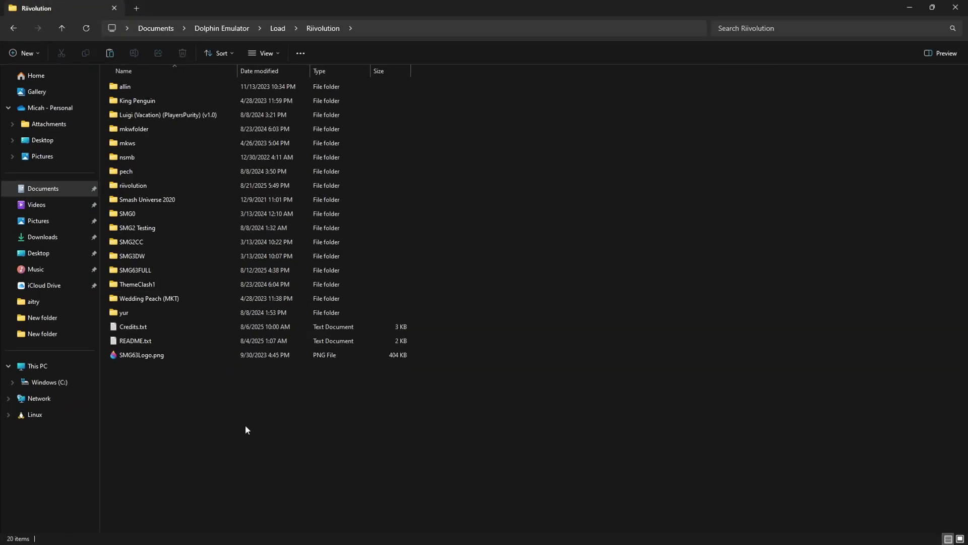
pyautogui.hotkey('ctrl', 'v')
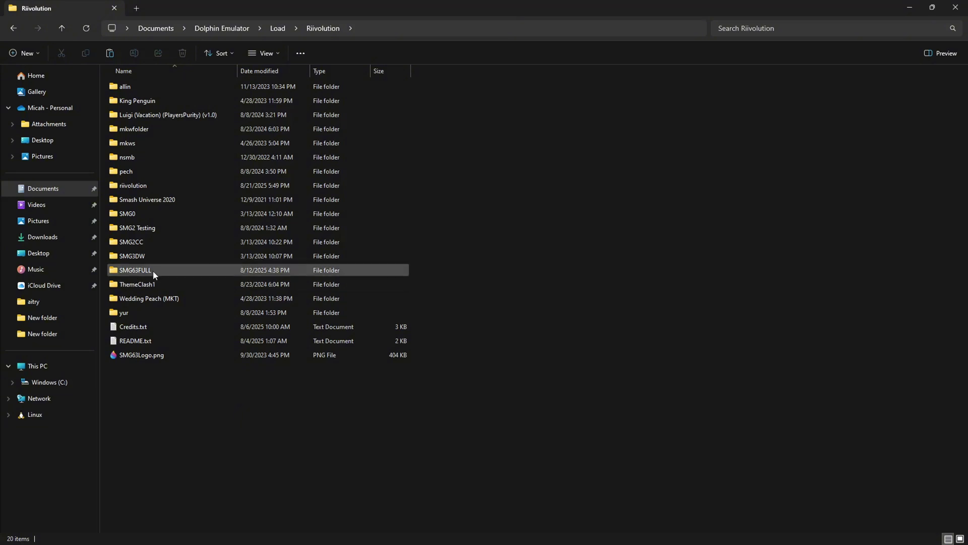
# Step: Verify the SMG63FULL region XMLs, close Explorer and Riivolution settings, and reopen game options
pyautogui.doubleClick(130, 186)
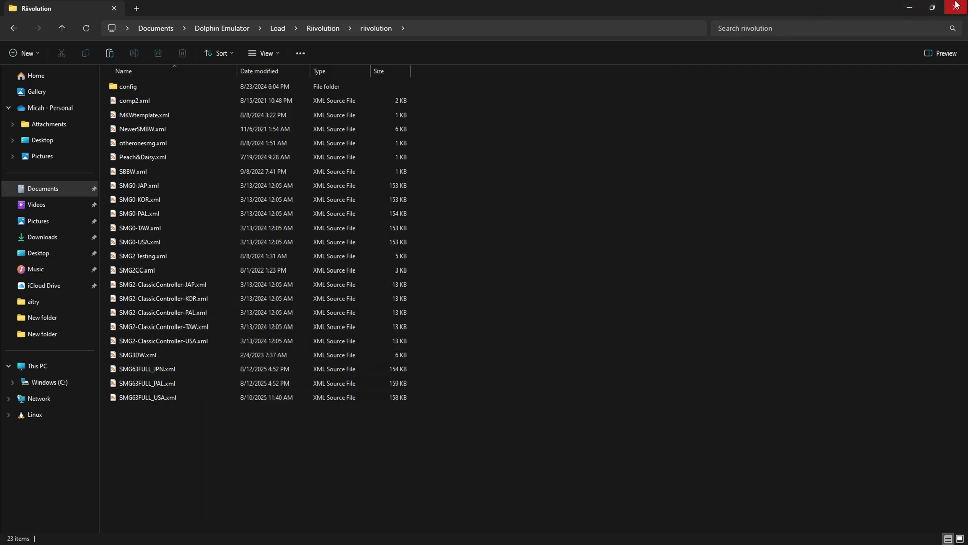
pyautogui.click(956, 8)
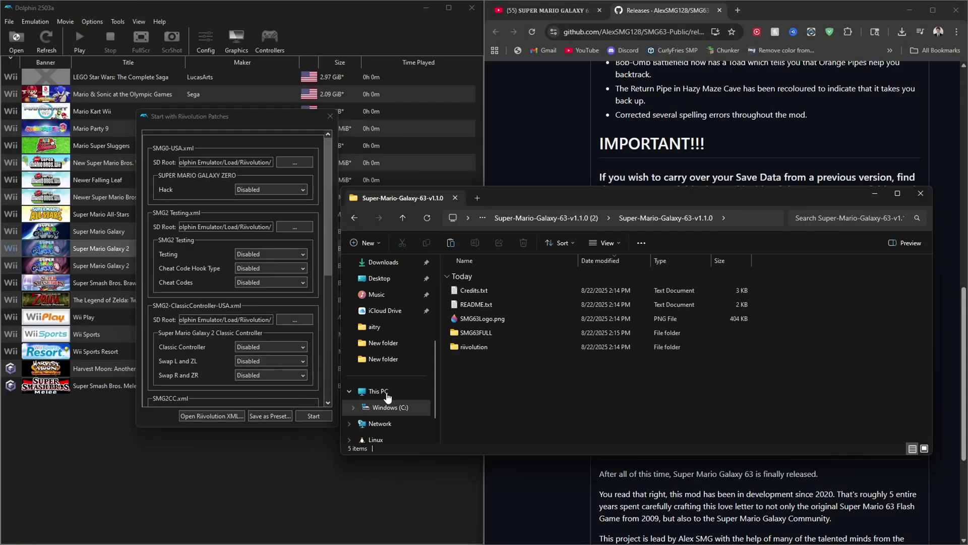
pyautogui.click(330, 116)
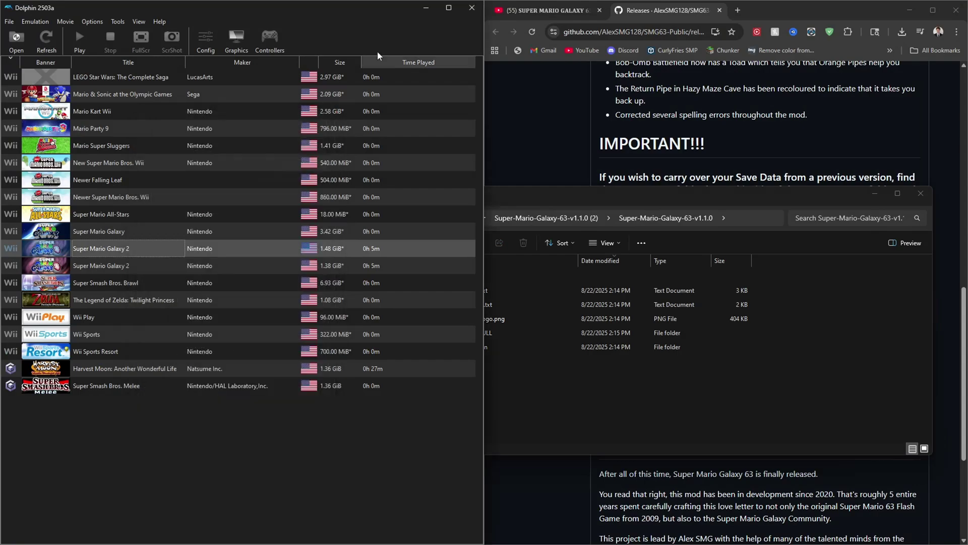
pyautogui.moveTo(379, 16); pyautogui.dragTo(539, 138)
pyautogui.doubleClick(537, 138)
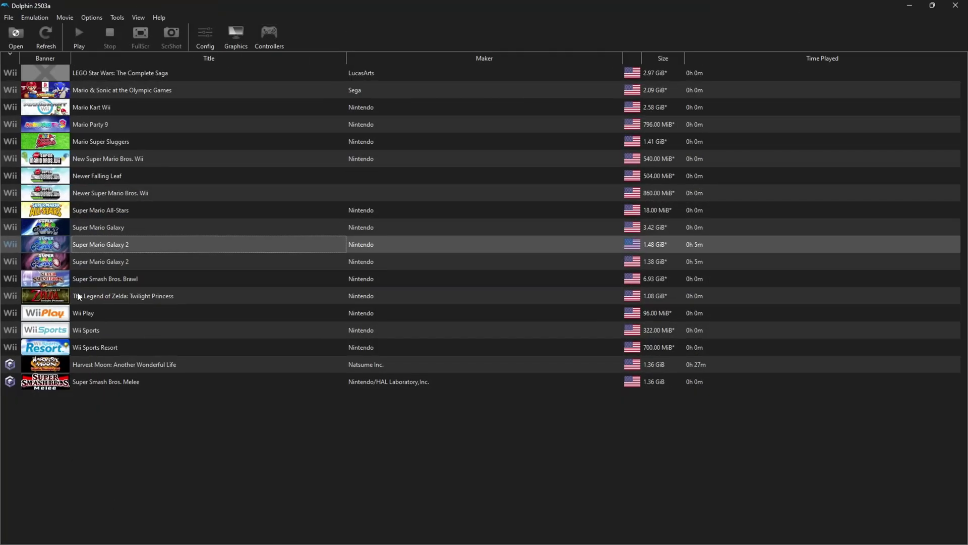
pyautogui.rightClick(101, 246)
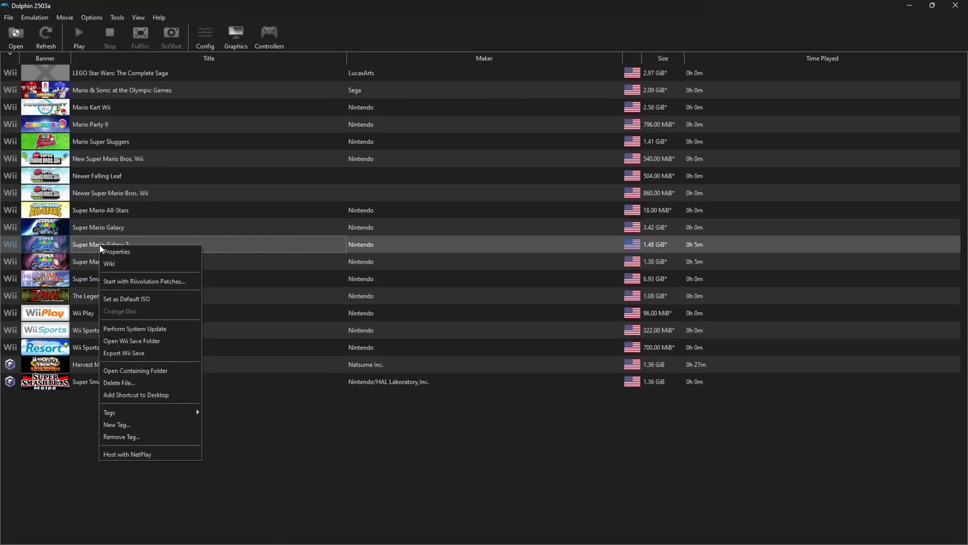
# Step: Open the Riivolution patch settings for Super Mario Galaxy 2
pyautogui.click(143, 282)
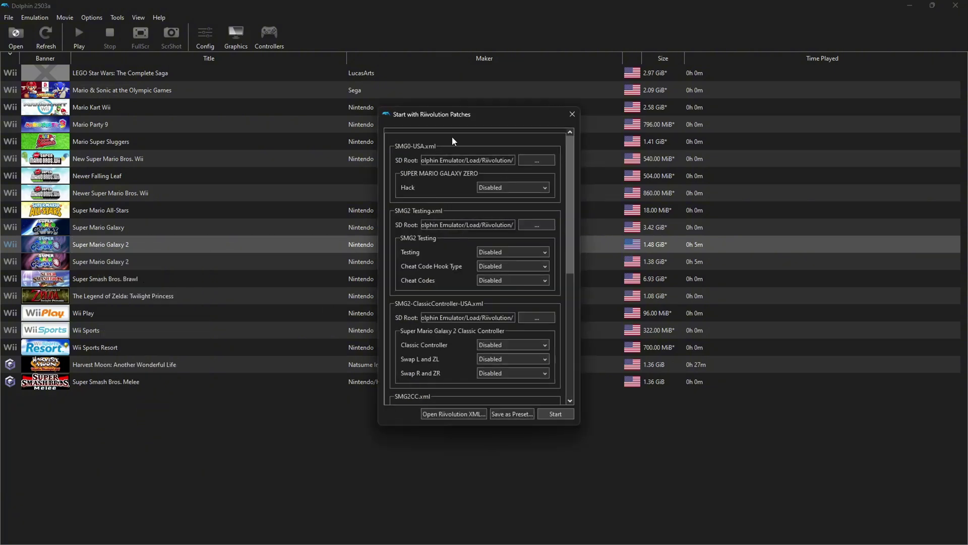
pyautogui.scroll(-5, 474, 202)
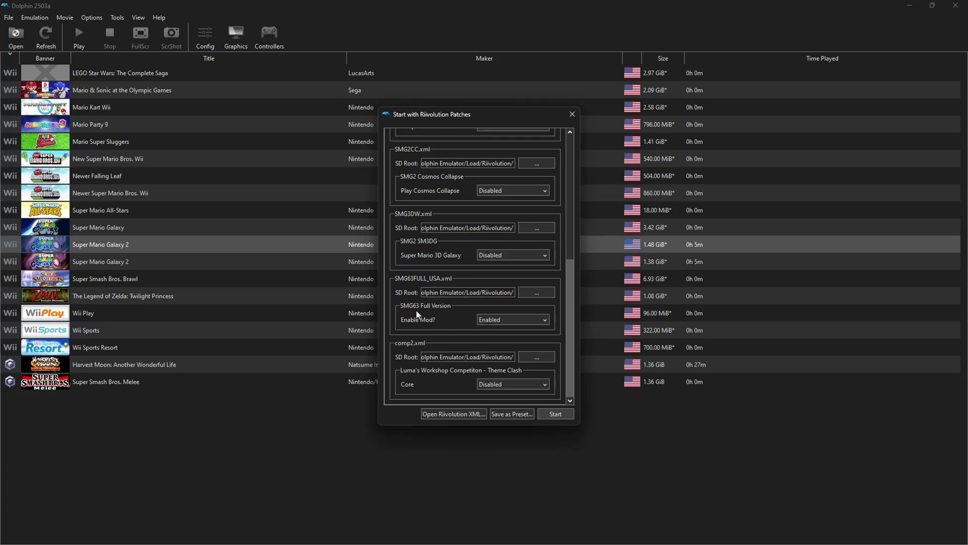